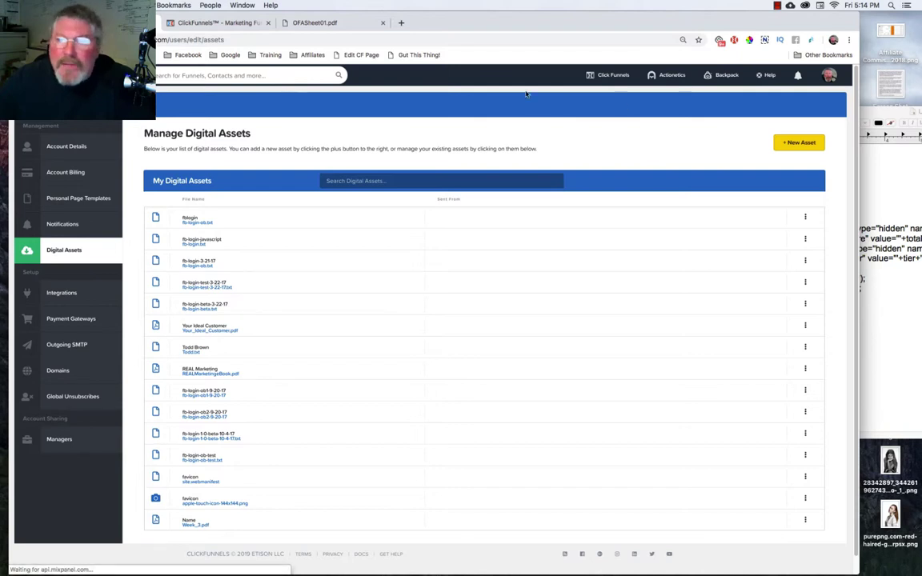
Start a new digital asset and attach OFASheet01.pdf from the Desktop as its upload file.
{"action": "mouse_move", "coordinate": [828, 75]}
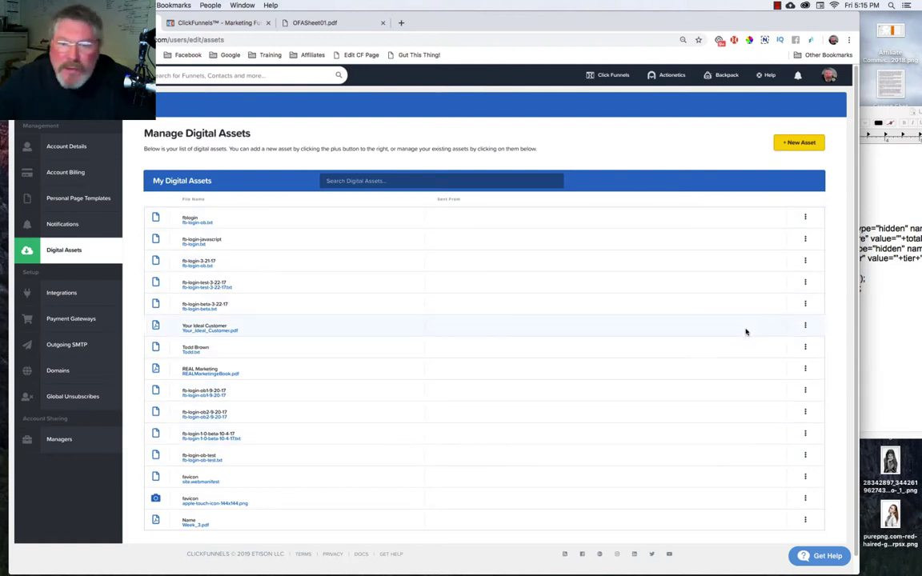
{"action": "left_click", "coordinate": [798, 144]}
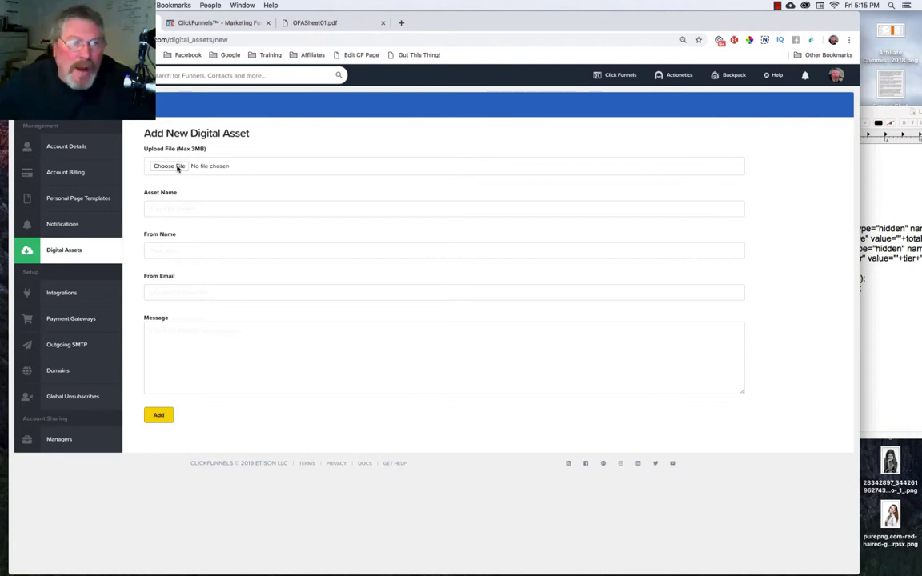
{"action": "left_click", "coordinate": [169, 166]}
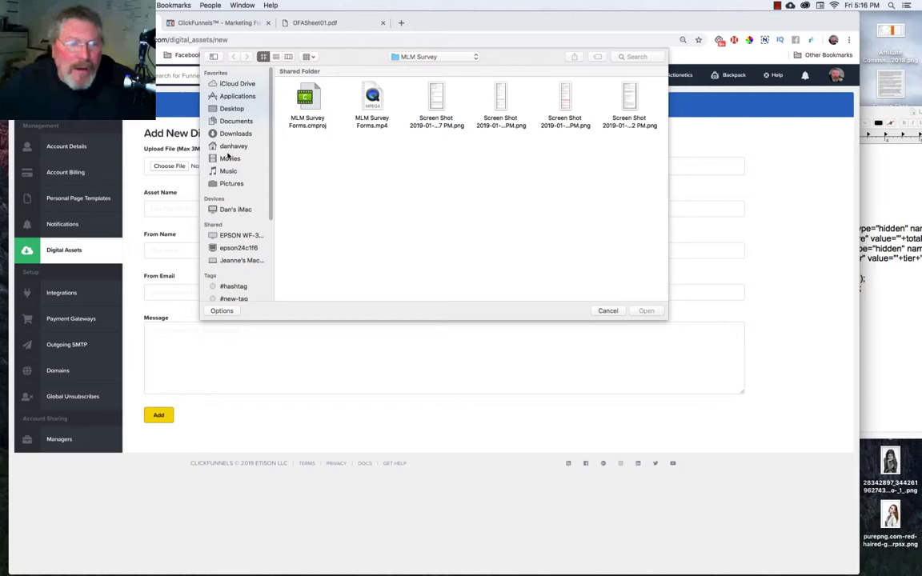
{"action": "left_click", "coordinate": [231, 110]}
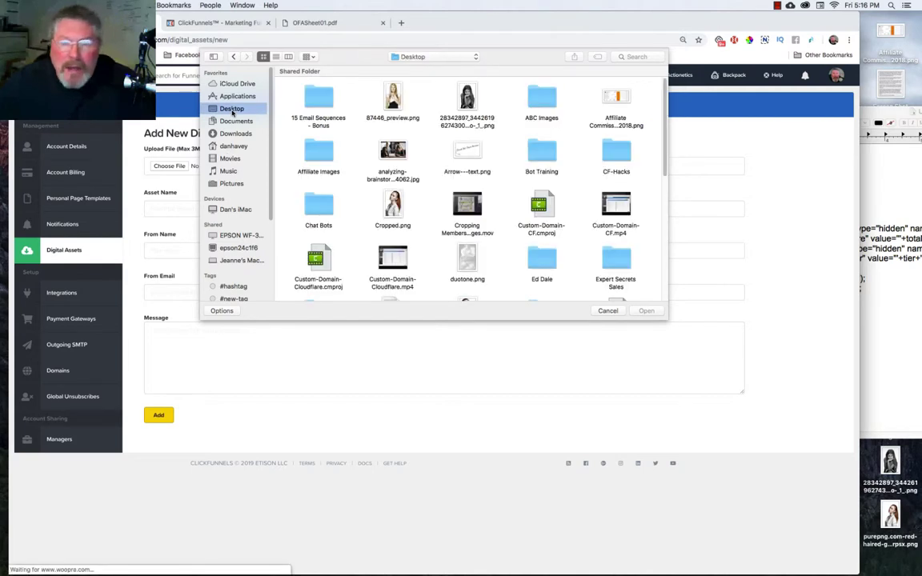
{"action": "scroll", "coordinate": [472, 183], "scroll_direction": "down", "scroll_amount": 10}
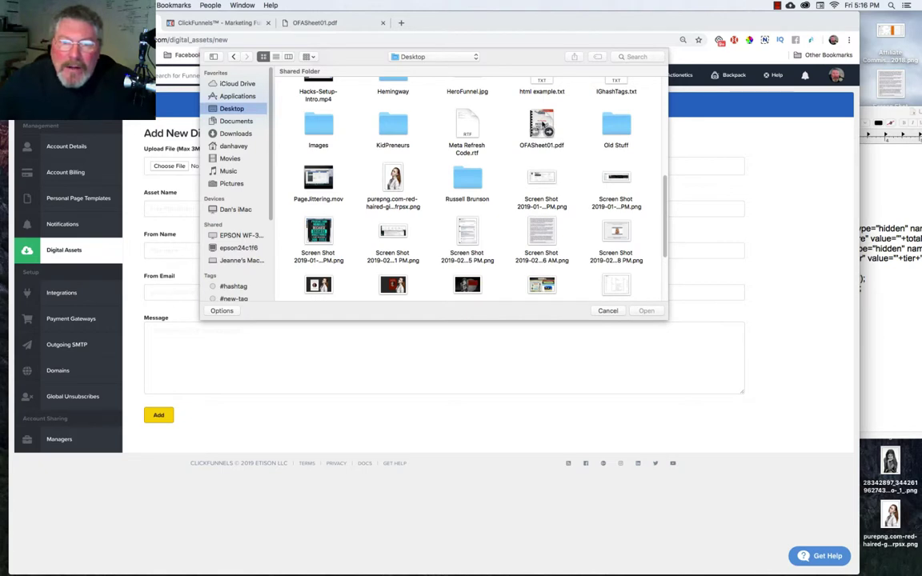
{"action": "double_click", "coordinate": [542, 126]}
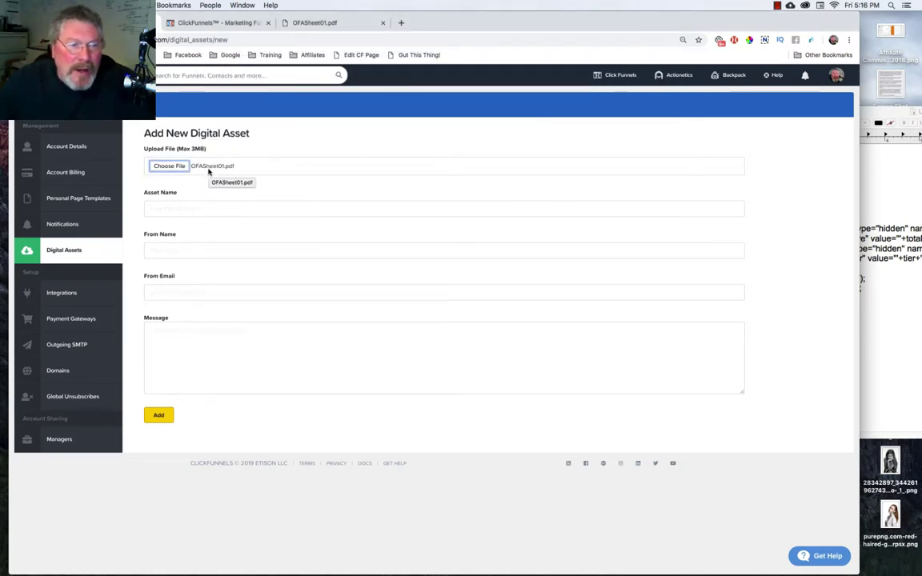
Name the asset 'OFA pdf' and fill in the sender name and sender email address.
{"action": "left_click", "coordinate": [223, 208]}
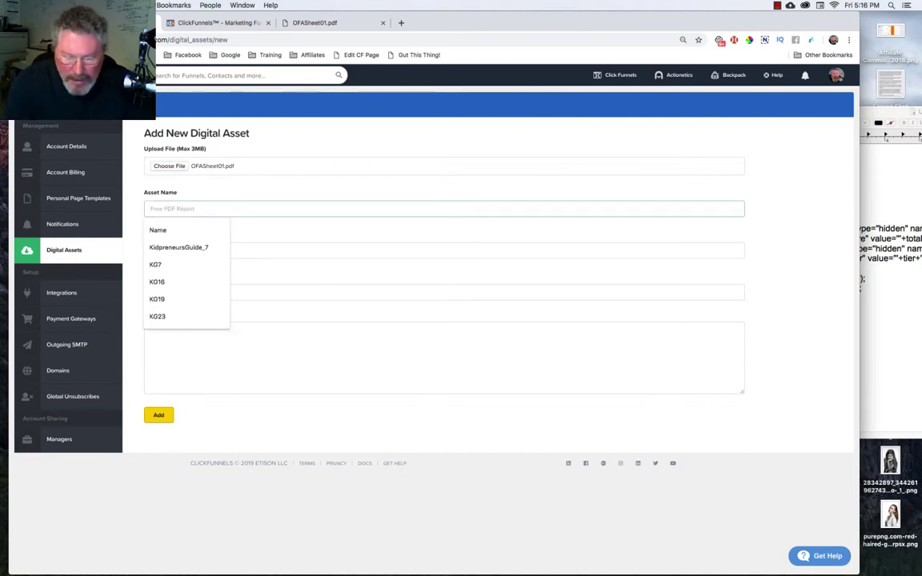
{"action": "type", "text": "OFA pdf"}
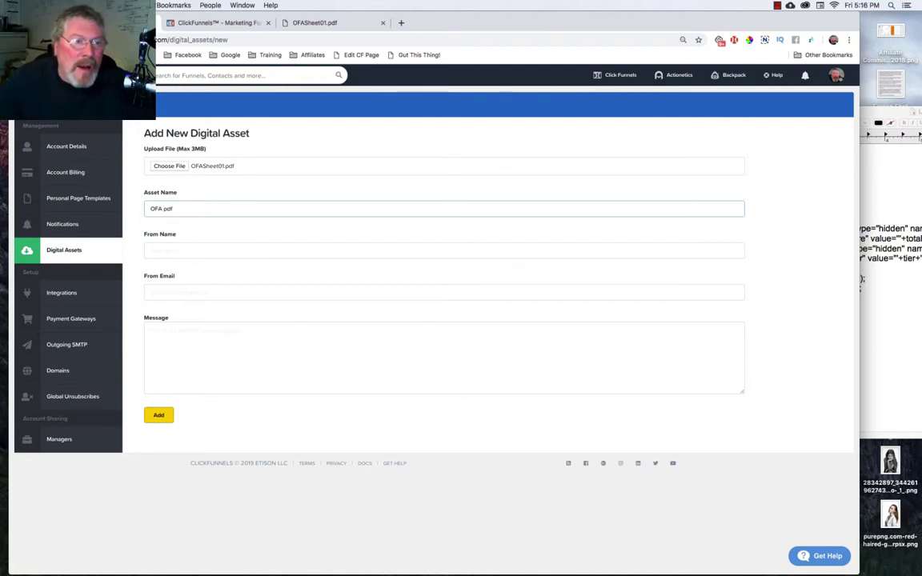
{"action": "left_click", "coordinate": [229, 251]}
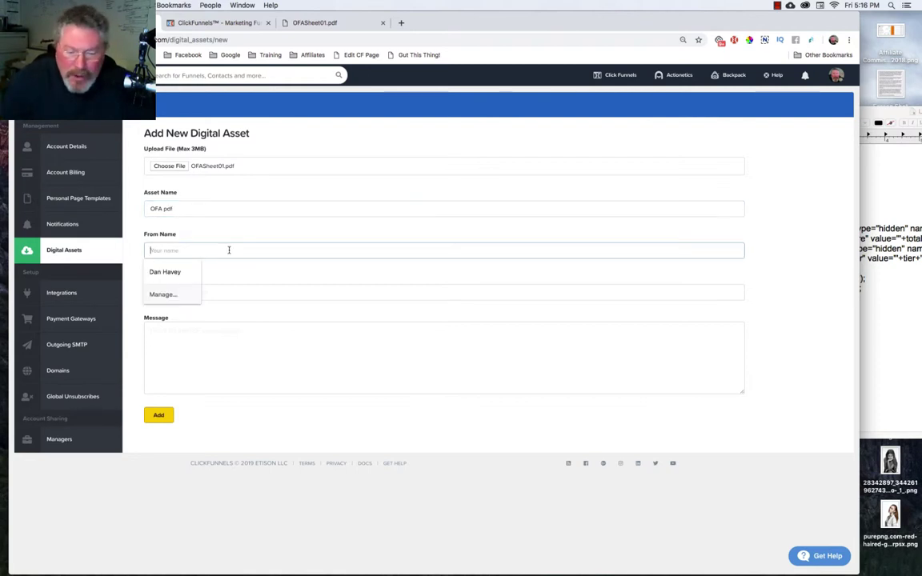
{"action": "left_click", "coordinate": [172, 271]}
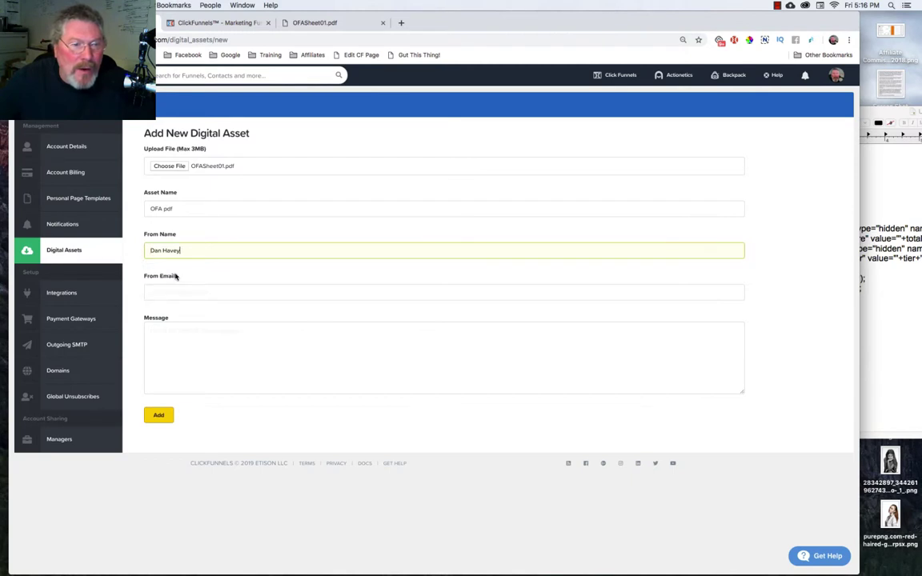
{"action": "left_click", "coordinate": [201, 292]}
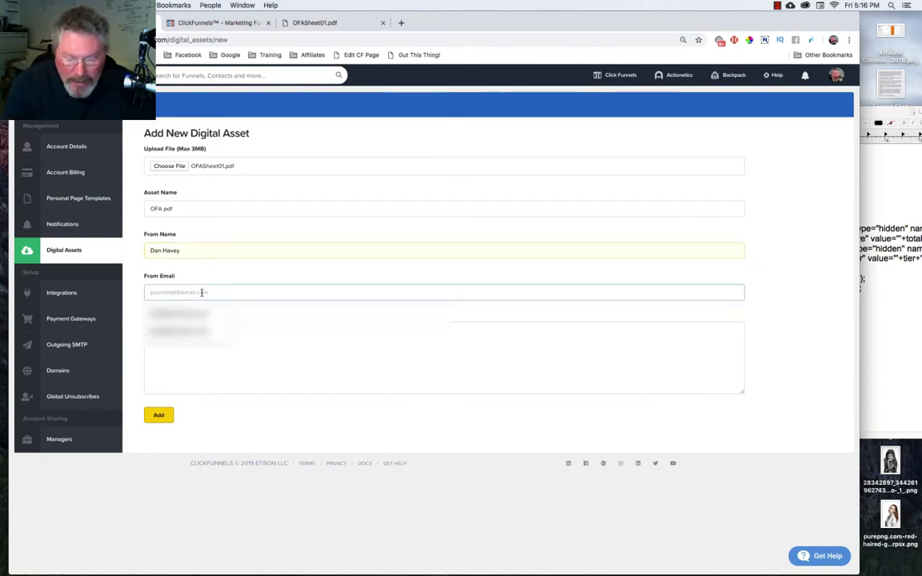
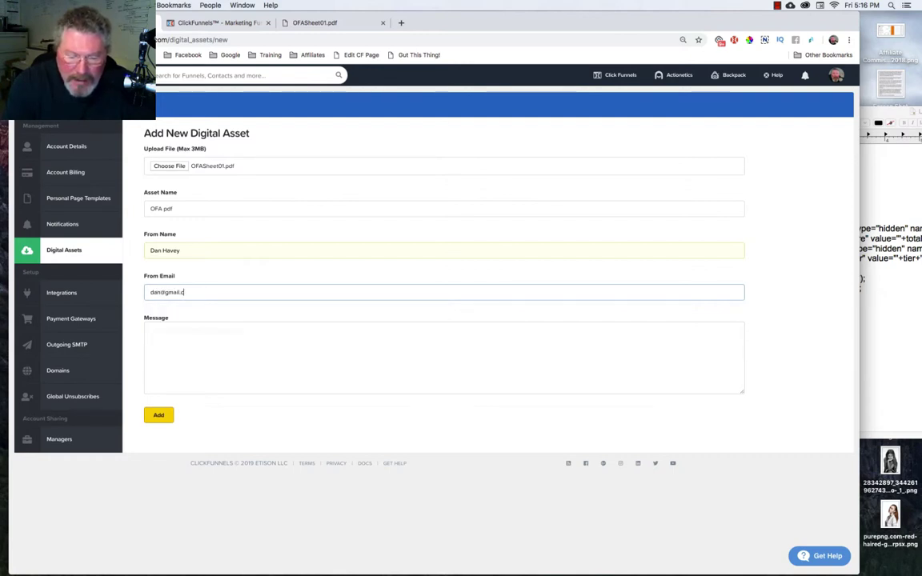
Write a three-line placeholder delivery message and make the message box taller.
{"action": "left_click", "coordinate": [202, 333]}
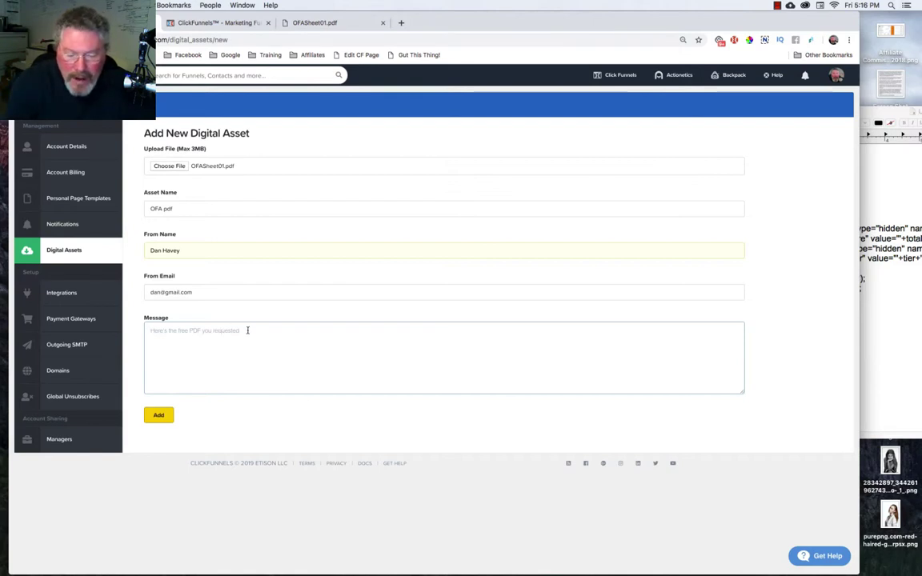
{"action": "type", "text": "ljsa lkjasd lkas'"}
{"action": "key", "text": "Return"}
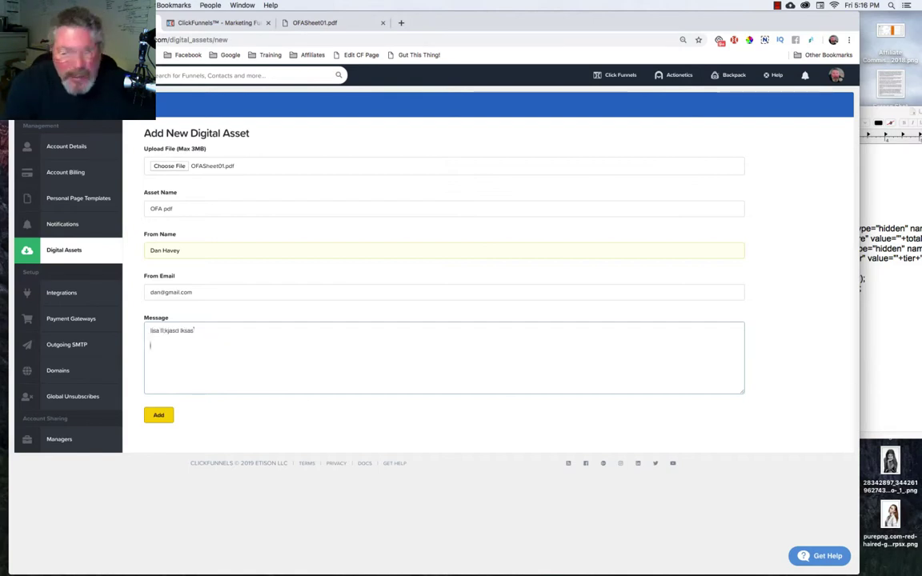
{"action": "type", "text": "as"}
{"action": "key", "text": "Return"}
{"action": "type", "text": "fsadf    "}
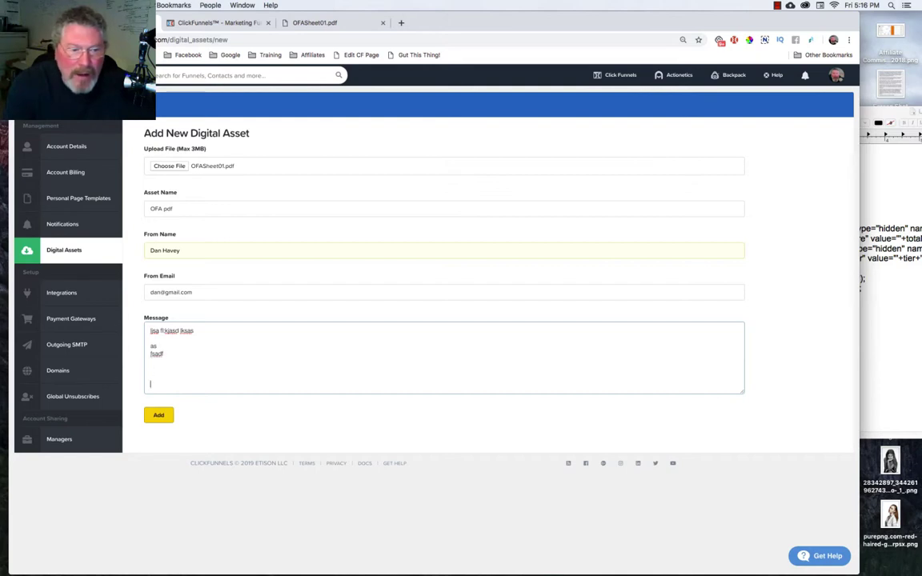
{"action": "type", "text": "a ad asf asf"}
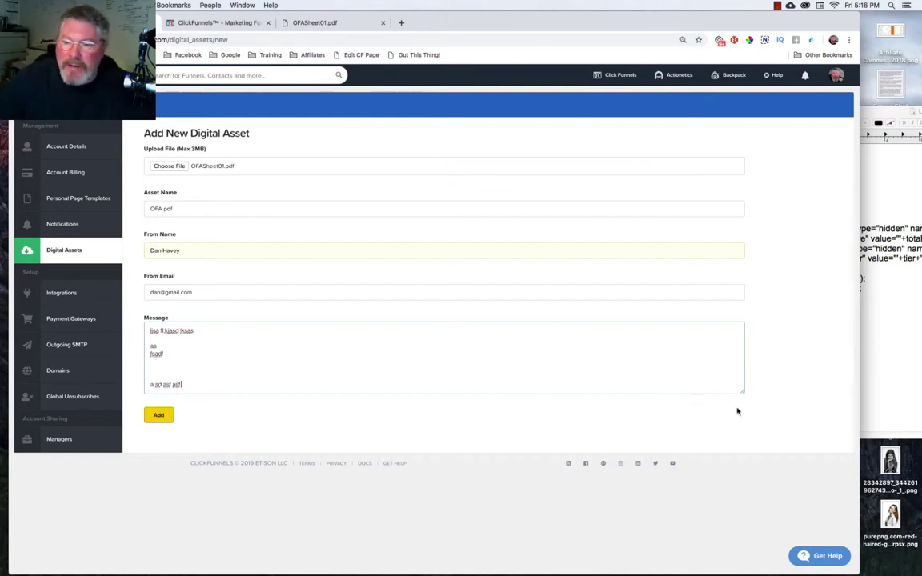
{"action": "left_click_drag", "start_coordinate": [743, 392], "coordinate": [742, 465]}
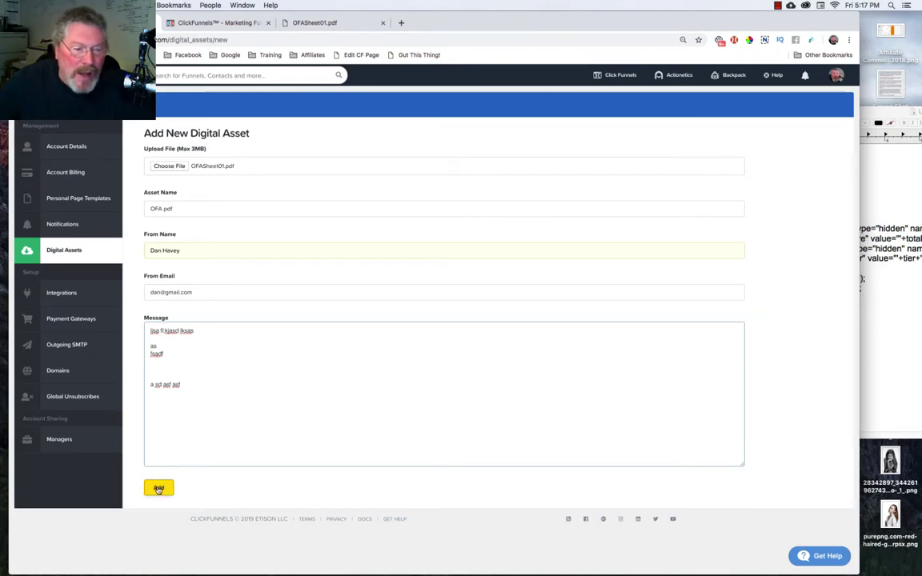
Add the OFA pdf asset, then open it from the Manage Digital Assets list.
{"action": "left_click", "coordinate": [158, 489]}
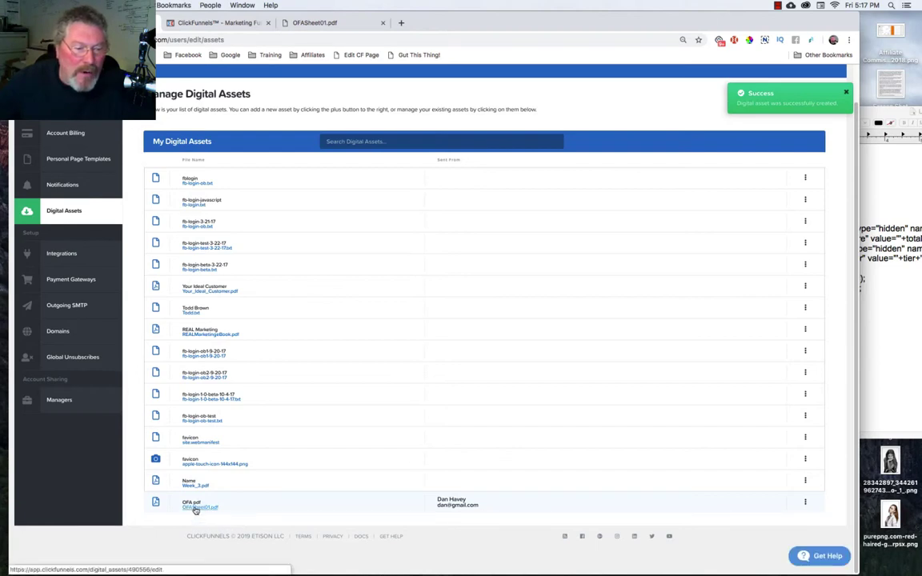
{"action": "left_click", "coordinate": [195, 509]}
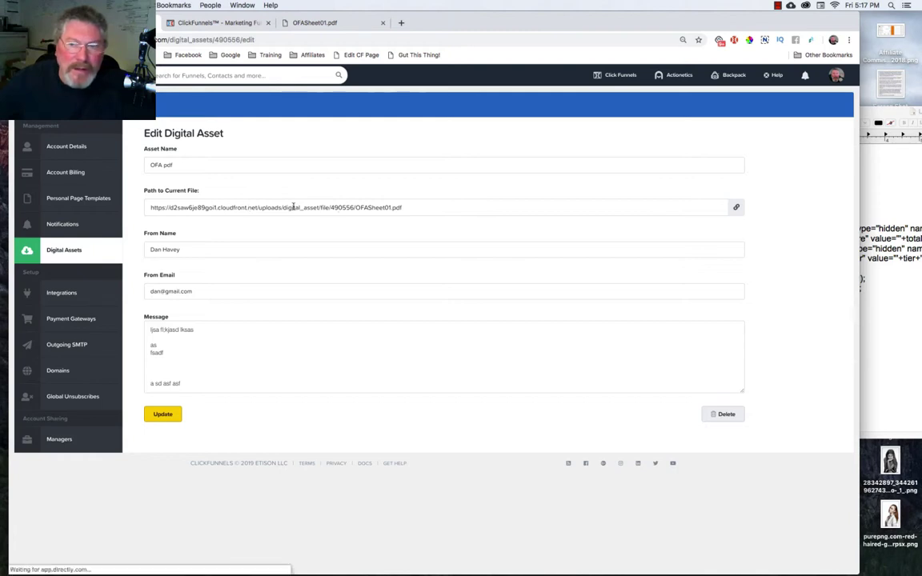
Update the OFA pdf asset's details to return to the assets list.
{"action": "left_click", "coordinate": [163, 413]}
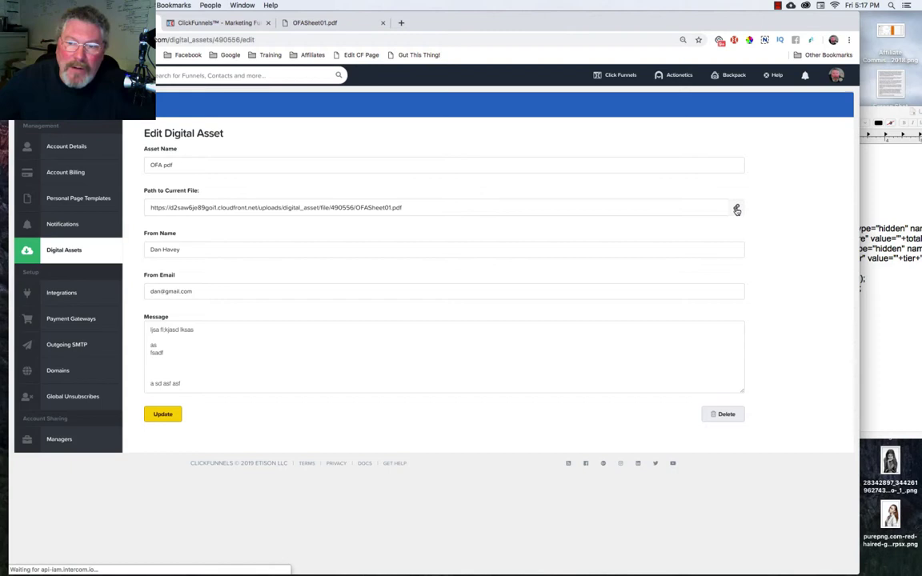
{"action": "left_click", "coordinate": [164, 414]}
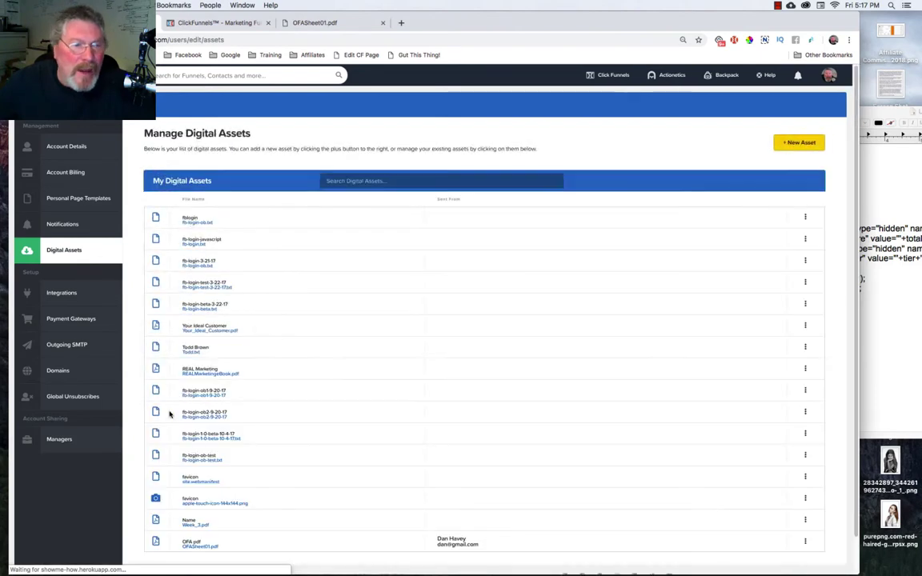
Copy the OFA pdf asset path from its row menu and go back to the tester step.
{"action": "left_click", "coordinate": [806, 502]}
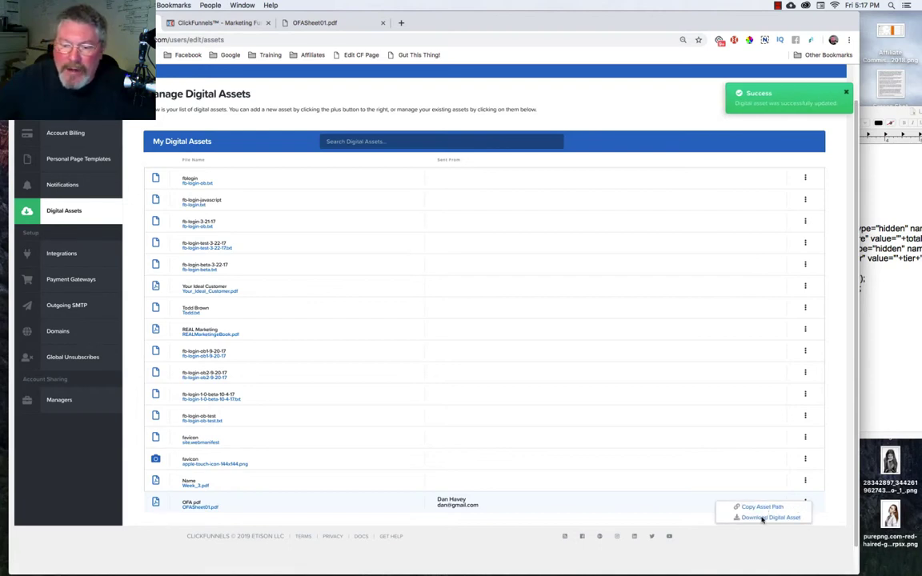
{"action": "left_click", "coordinate": [764, 508]}
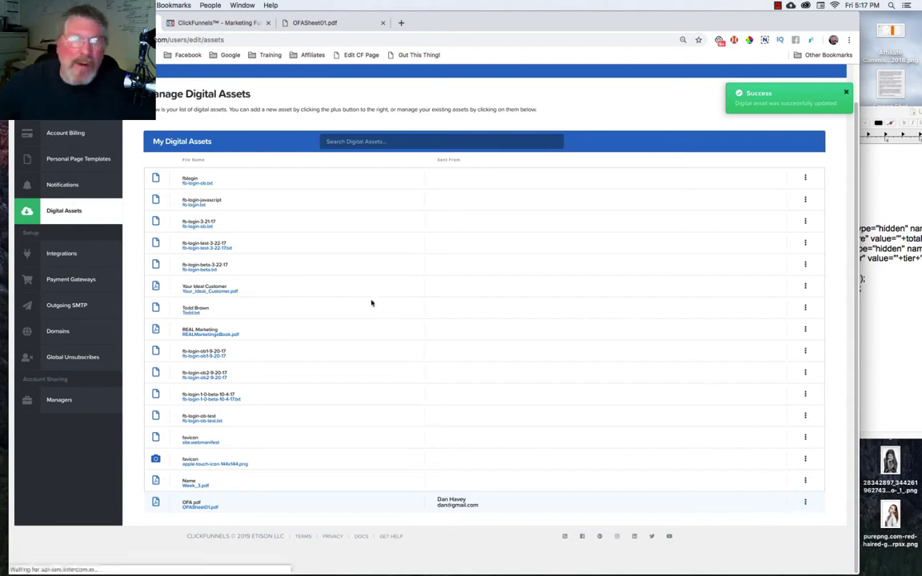
{"action": "key", "text": "super+bracketleft"}
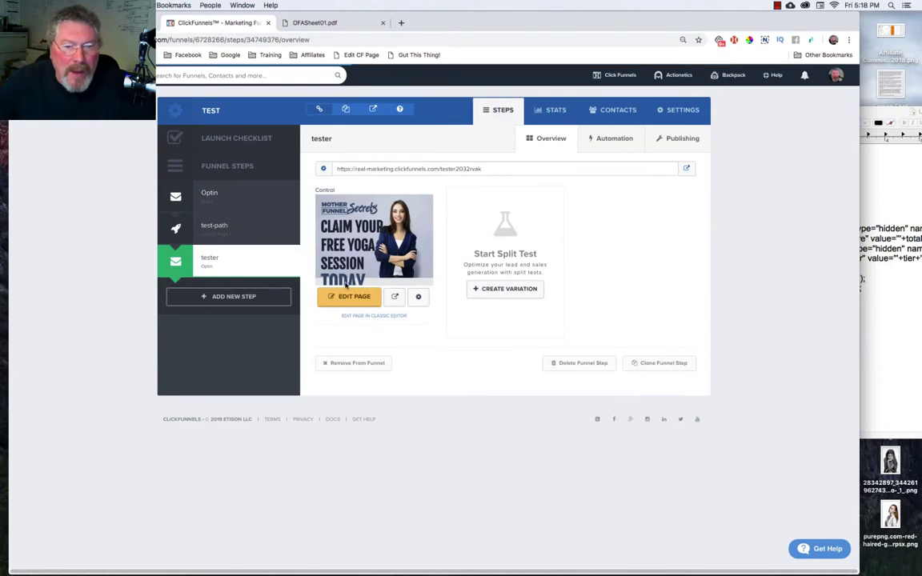
Open the tester step's squeeze page with EDIT PAGE.
{"action": "left_click", "coordinate": [350, 298]}
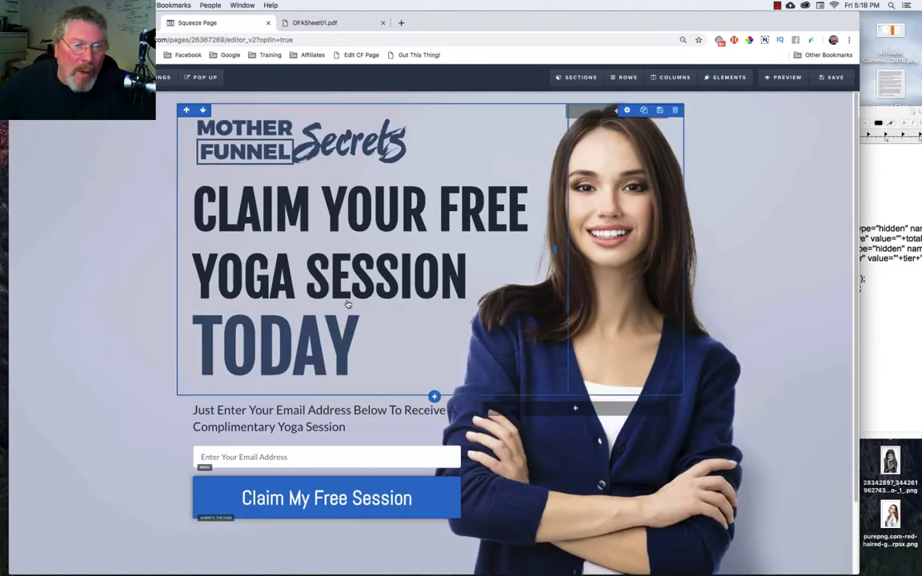
Link the whole subheadline to the pasted OFASheet01.pdf URL and colour the link black.
{"action": "triple_click", "coordinate": [311, 409]}
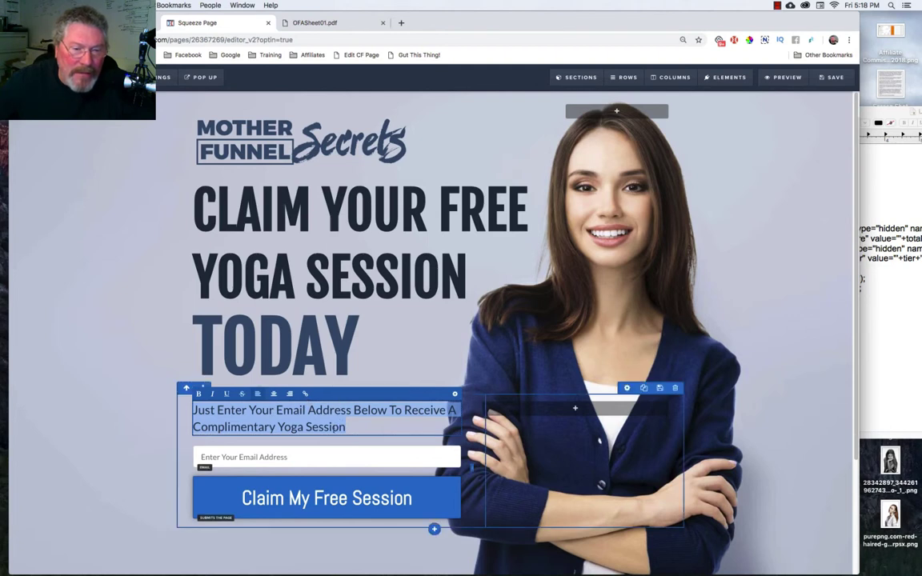
{"action": "left_click", "coordinate": [305, 394]}
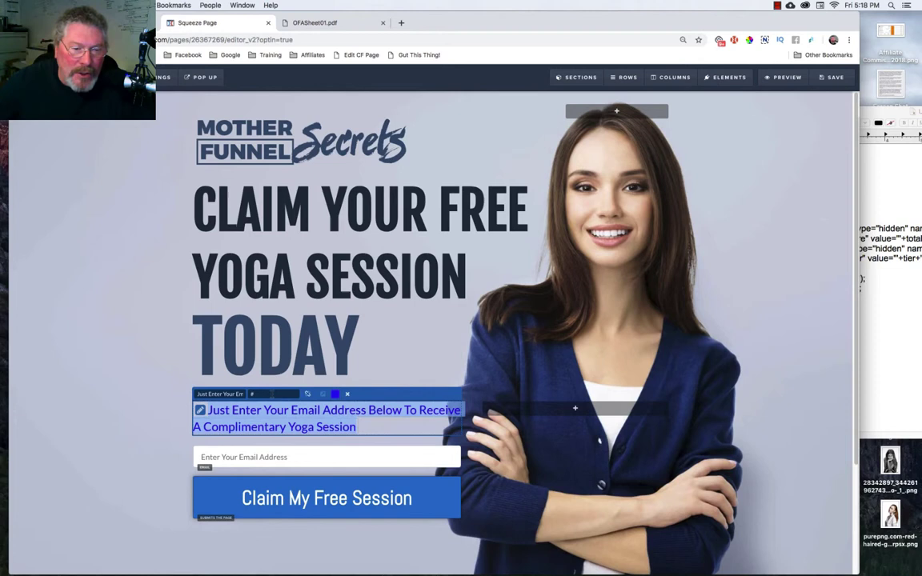
{"action": "left_click", "coordinate": [250, 393]}
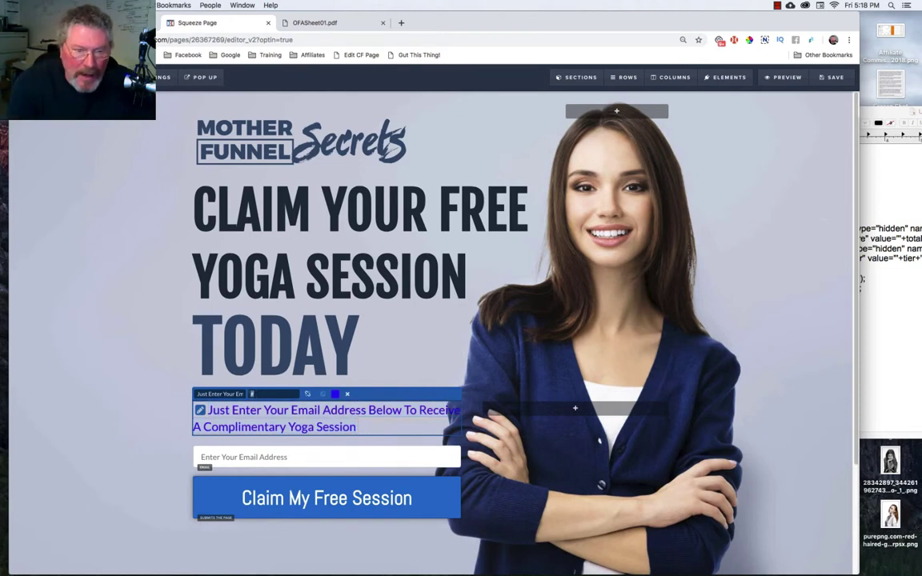
{"action": "key", "text": "super+v"}
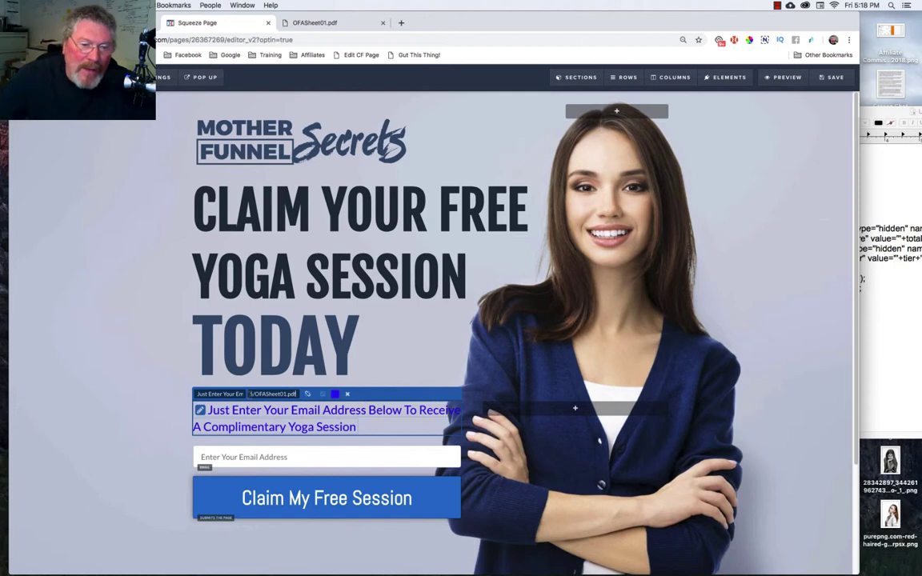
{"action": "left_click", "coordinate": [335, 394]}
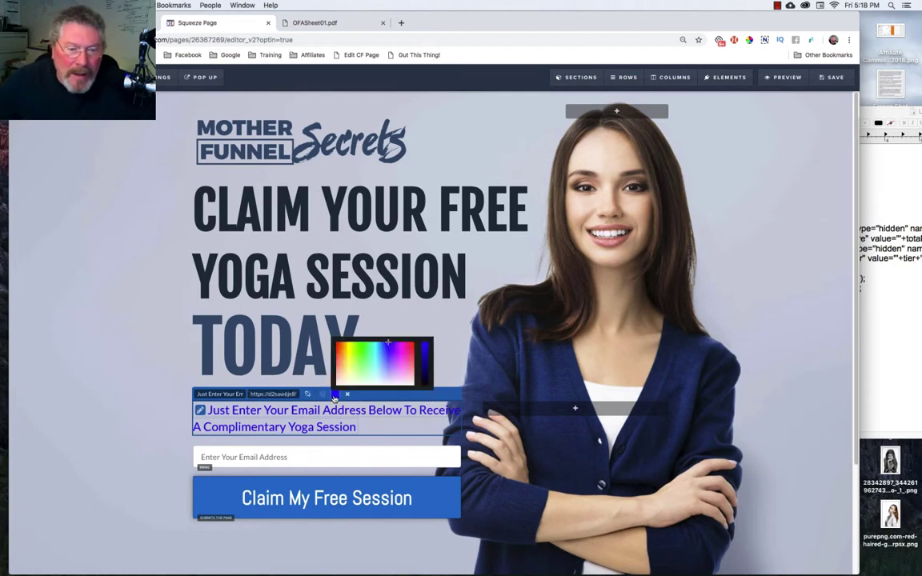
{"action": "left_click", "coordinate": [426, 391]}
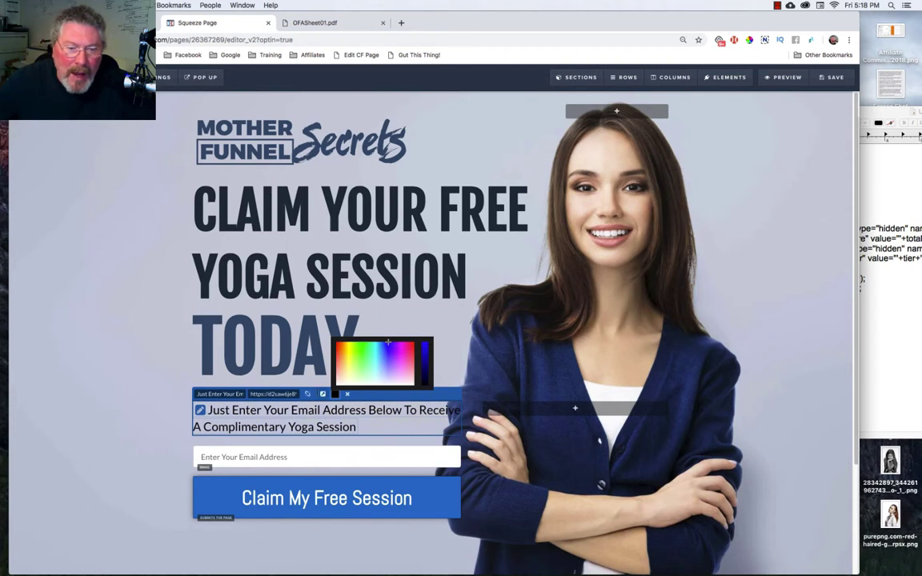
{"action": "left_click", "coordinate": [322, 395]}
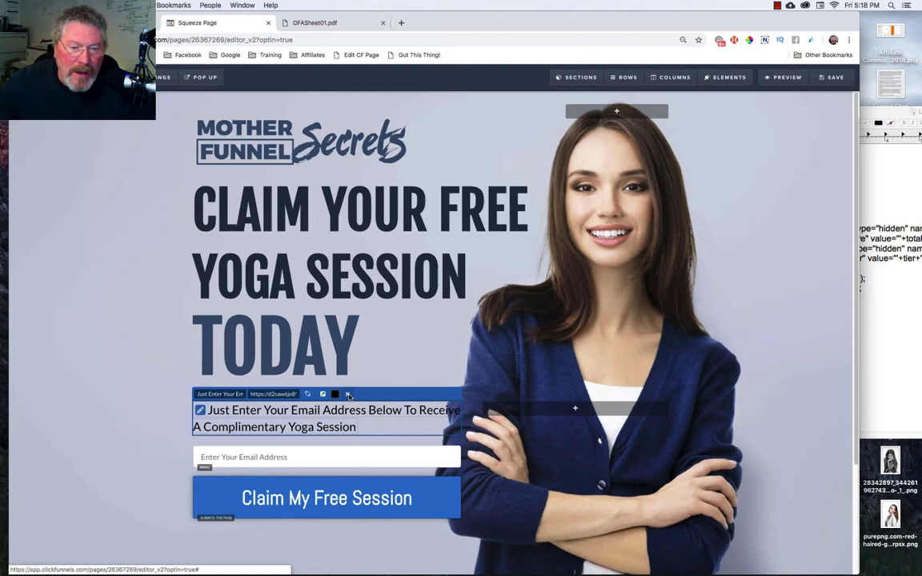
{"action": "left_click", "coordinate": [348, 396]}
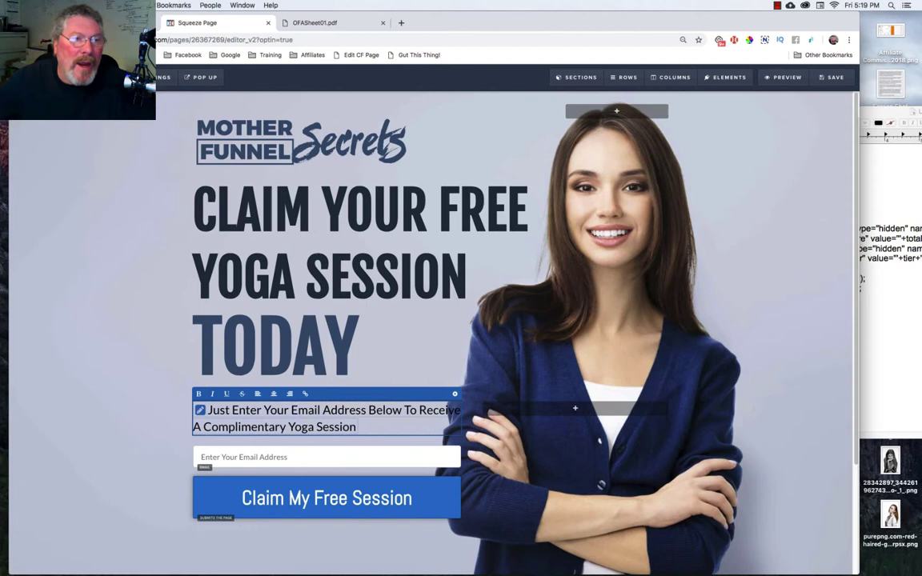
Set the page's Digital Asset to OFA pdf in General Settings.
{"action": "mouse_move", "coordinate": [164, 77]}
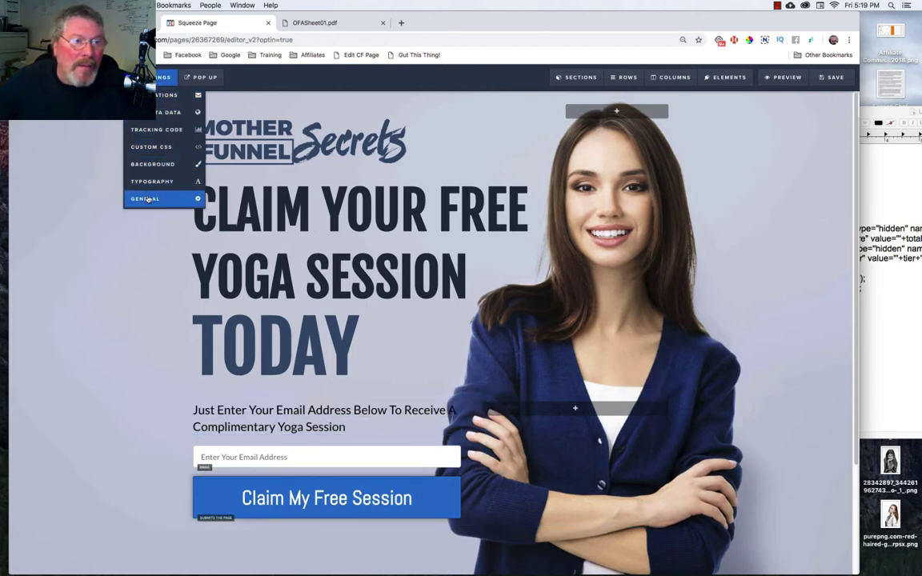
{"action": "left_click", "coordinate": [148, 201]}
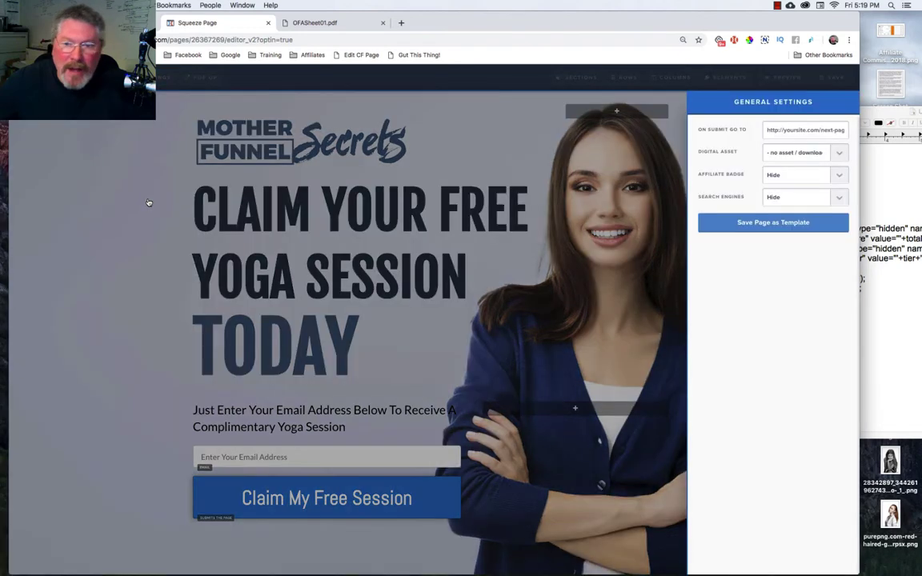
{"action": "left_click", "coordinate": [140, 126]}
{"action": "mouse_move", "coordinate": [164, 77]}
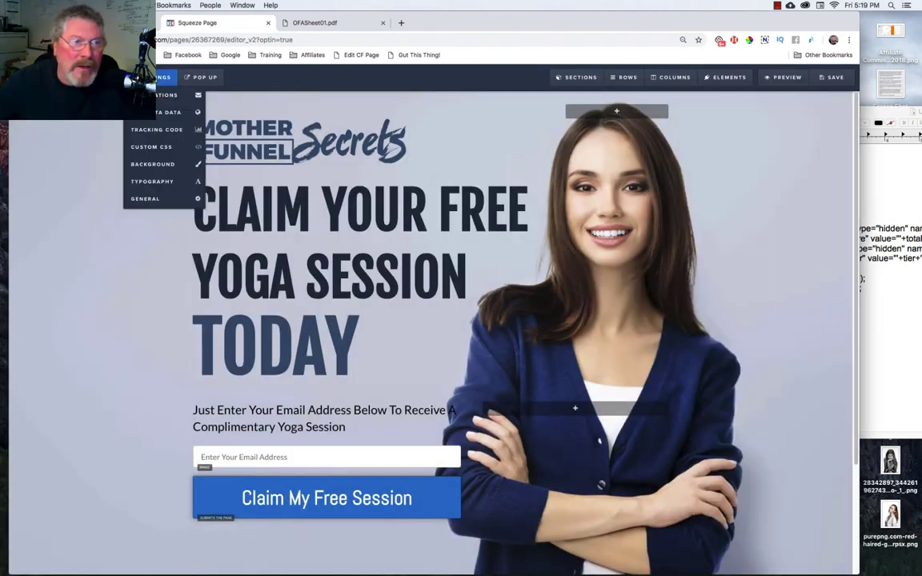
{"action": "left_click", "coordinate": [146, 199]}
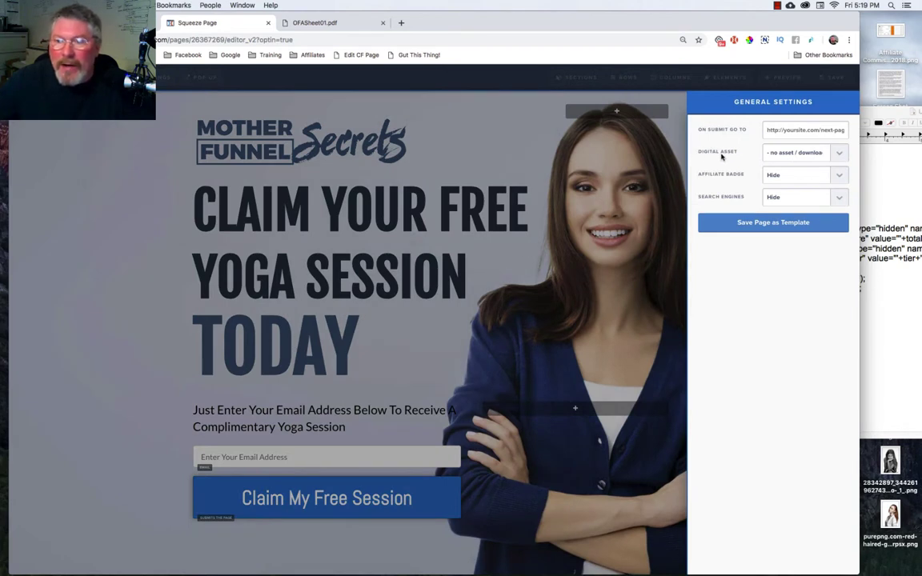
{"action": "left_click", "coordinate": [839, 155]}
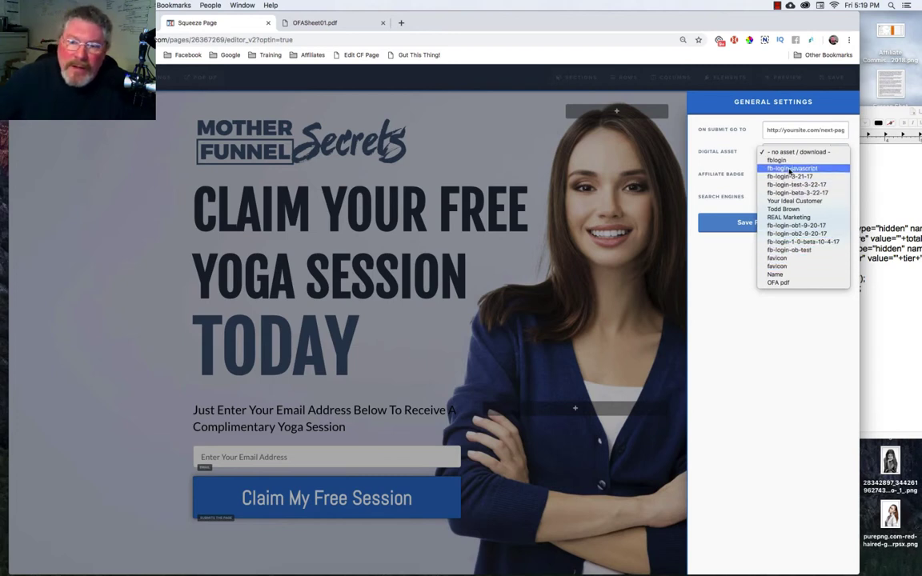
{"action": "left_click", "coordinate": [775, 284]}
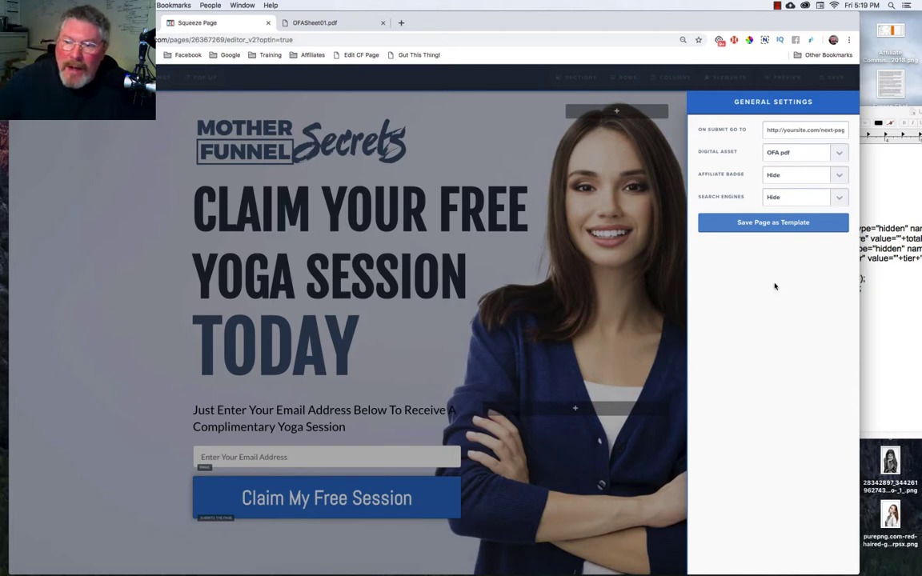
{"action": "left_click", "coordinate": [454, 217]}
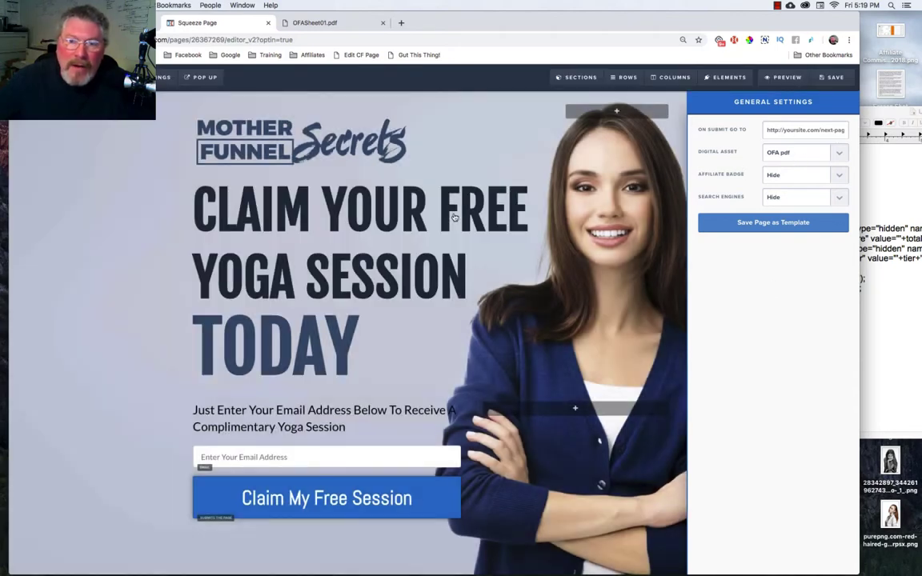
Save and preview the page, then follow the subheadline link to OFASheet01.pdf.
{"action": "left_click", "coordinate": [826, 77]}
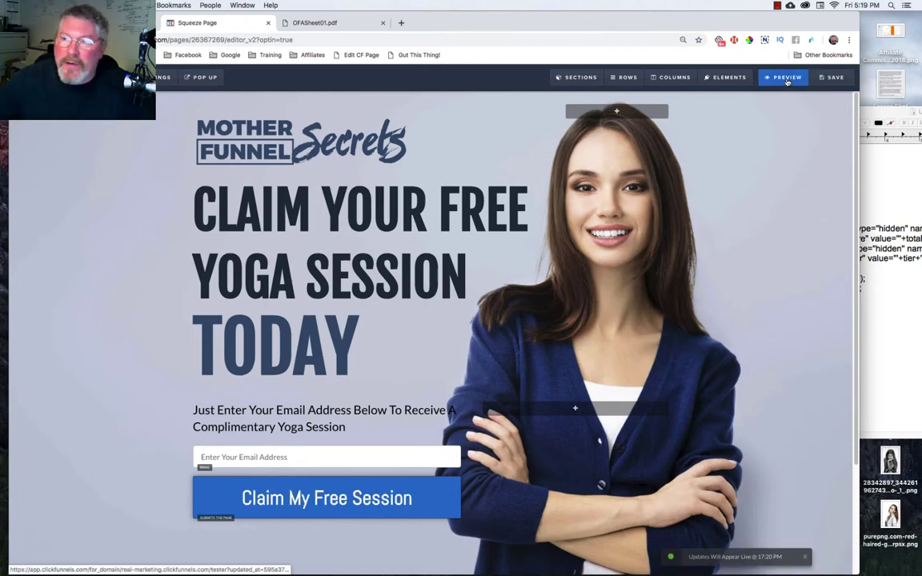
{"action": "left_click", "coordinate": [788, 77]}
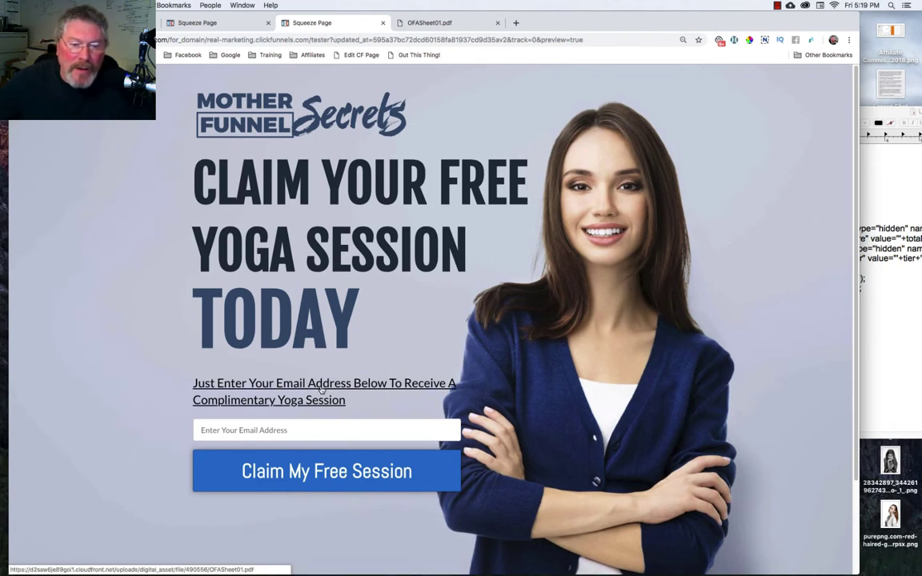
{"action": "left_click", "coordinate": [321, 390]}
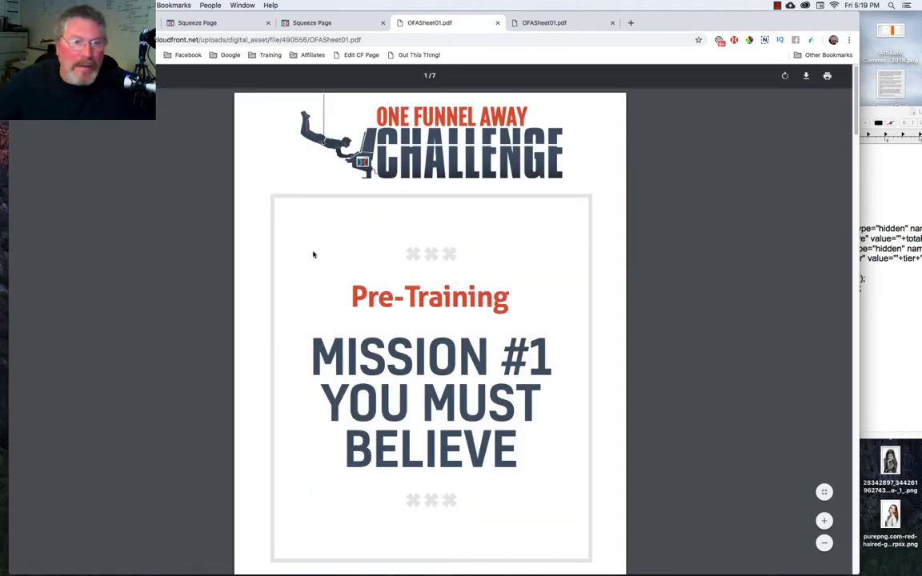
Submit a test email via Claim My Free Session in the preview, then return to the editor.
{"action": "left_click", "coordinate": [336, 23]}
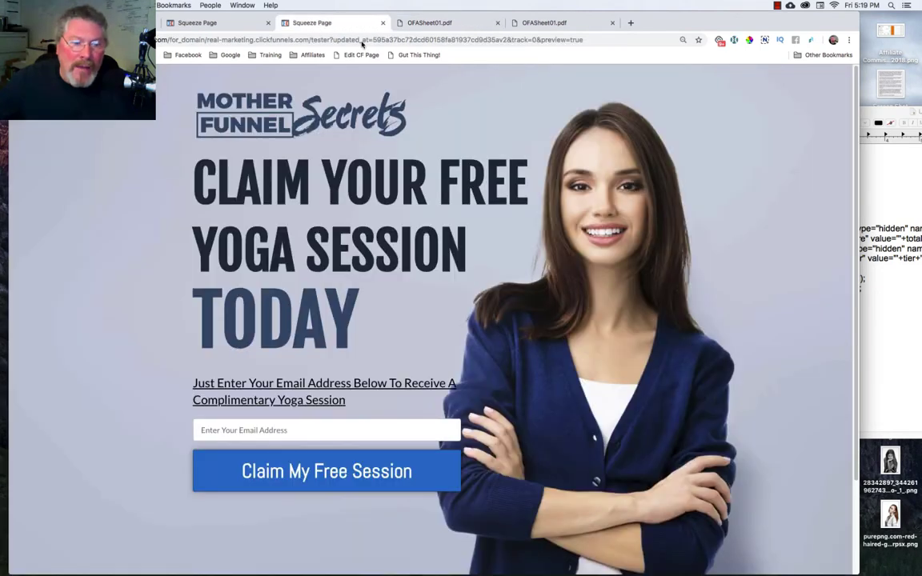
{"action": "left_click", "coordinate": [317, 430]}
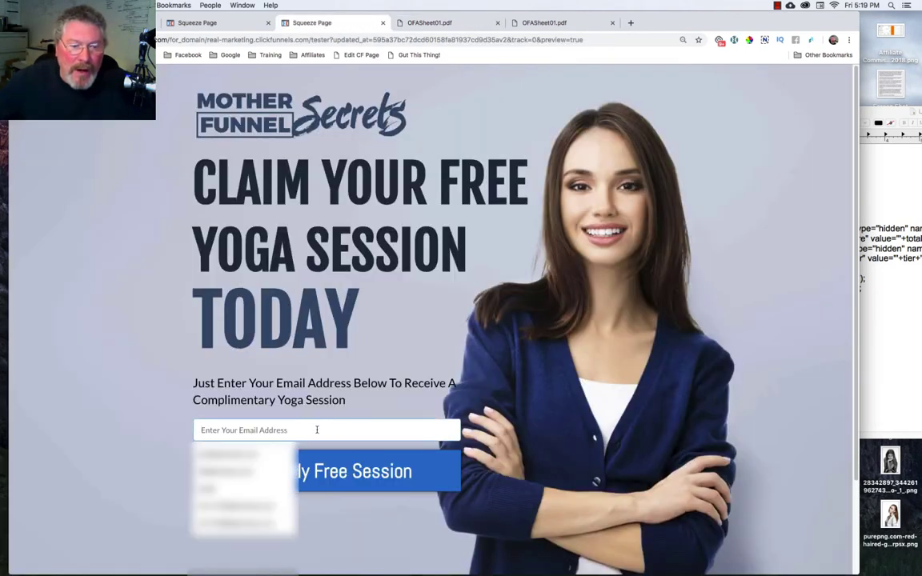
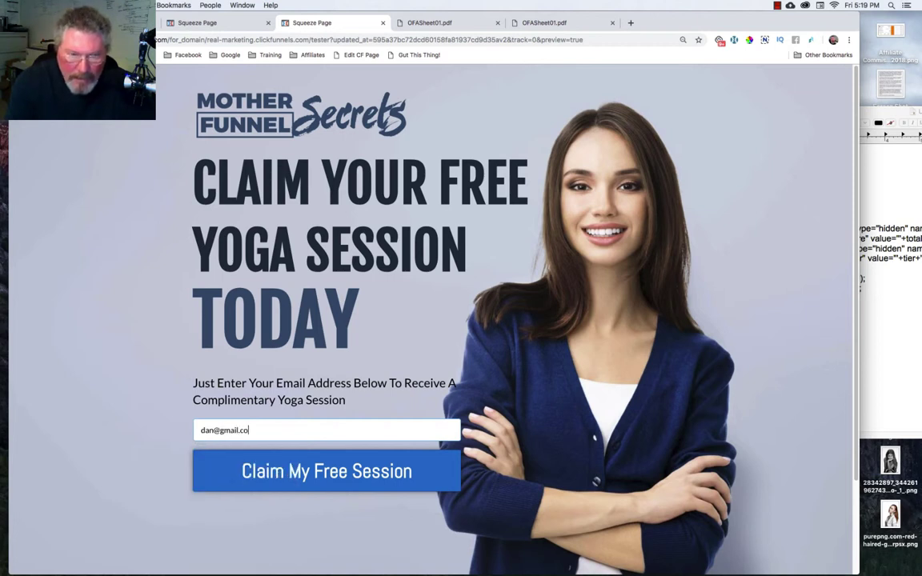
{"action": "left_click", "coordinate": [307, 478]}
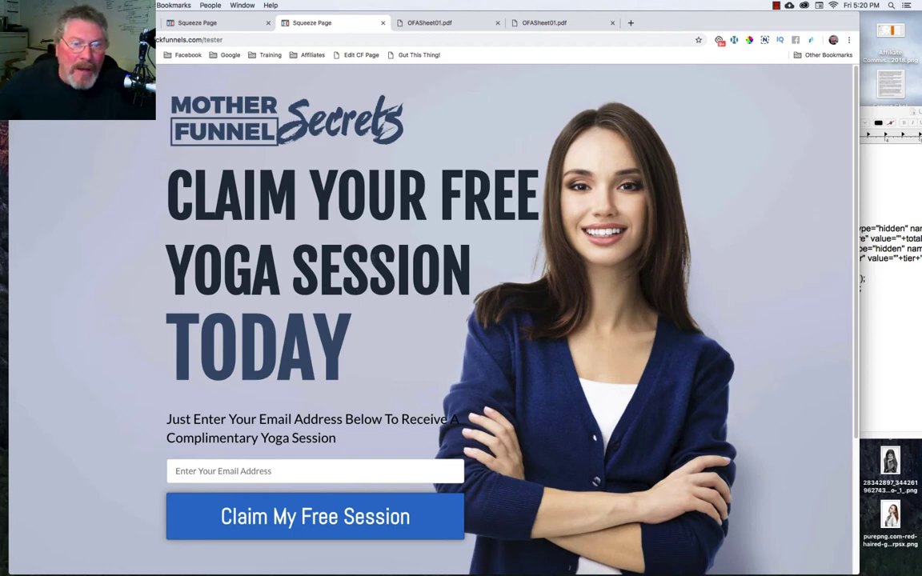
{"action": "left_click", "coordinate": [213, 24]}
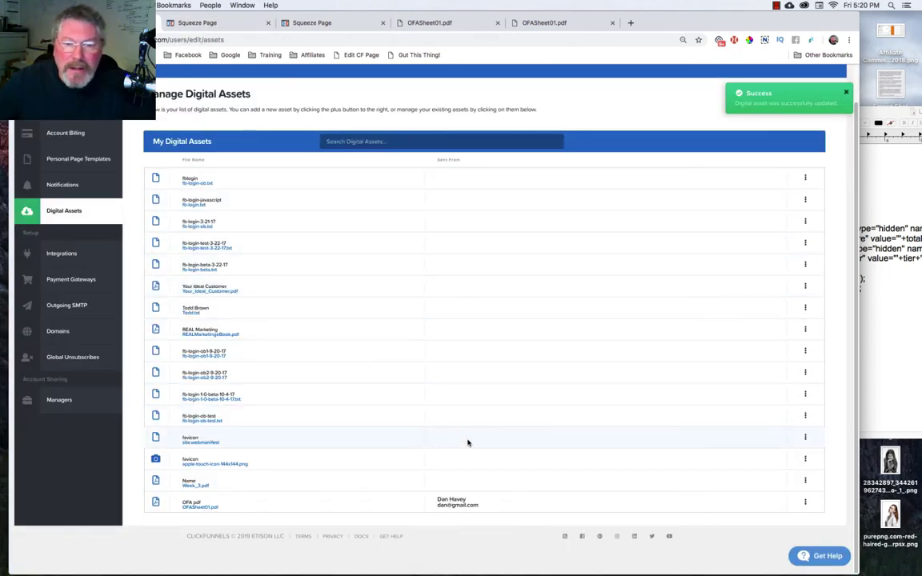
Open the OFASheet01.pdf entry from the Digital Assets list to view its Edit Digital Asset details.
{"action": "left_click", "coordinate": [212, 508]}
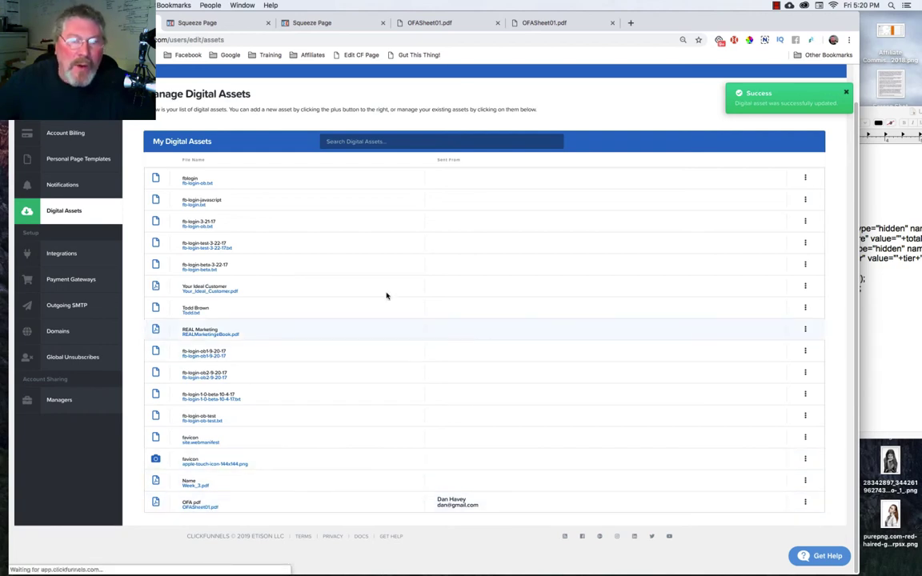